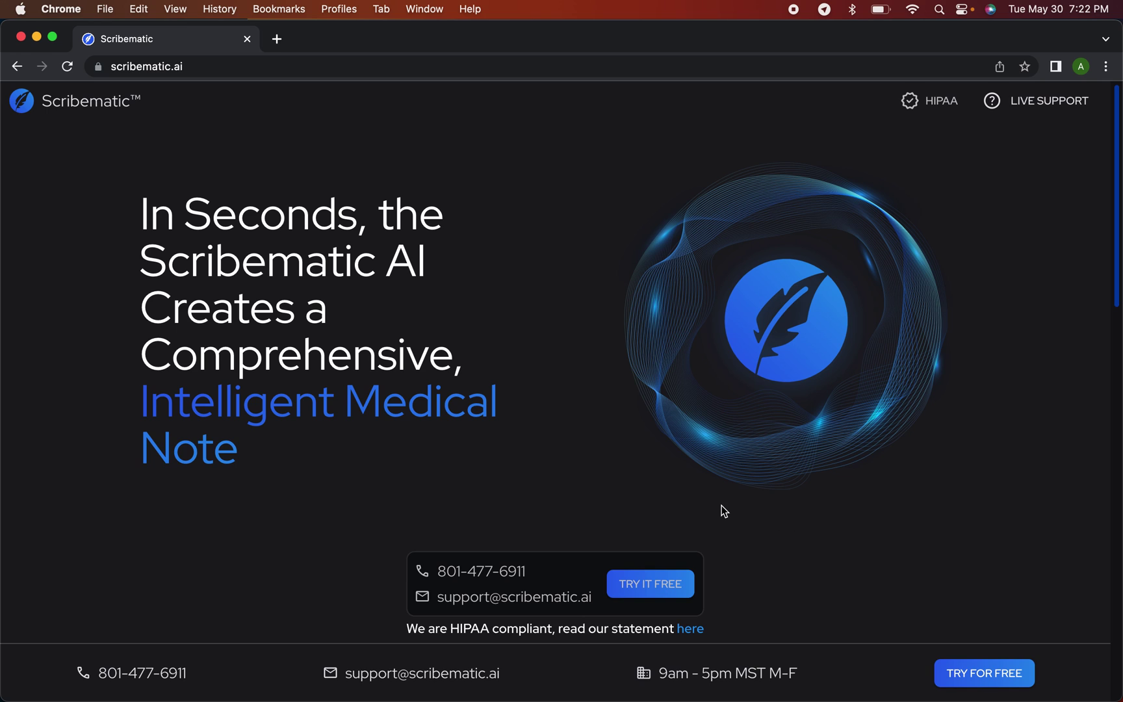
Step: Sign into Scribematic through Try It Free using a Google account
scroll(723, 512, down, 2)
scroll(723, 508, up, 2)
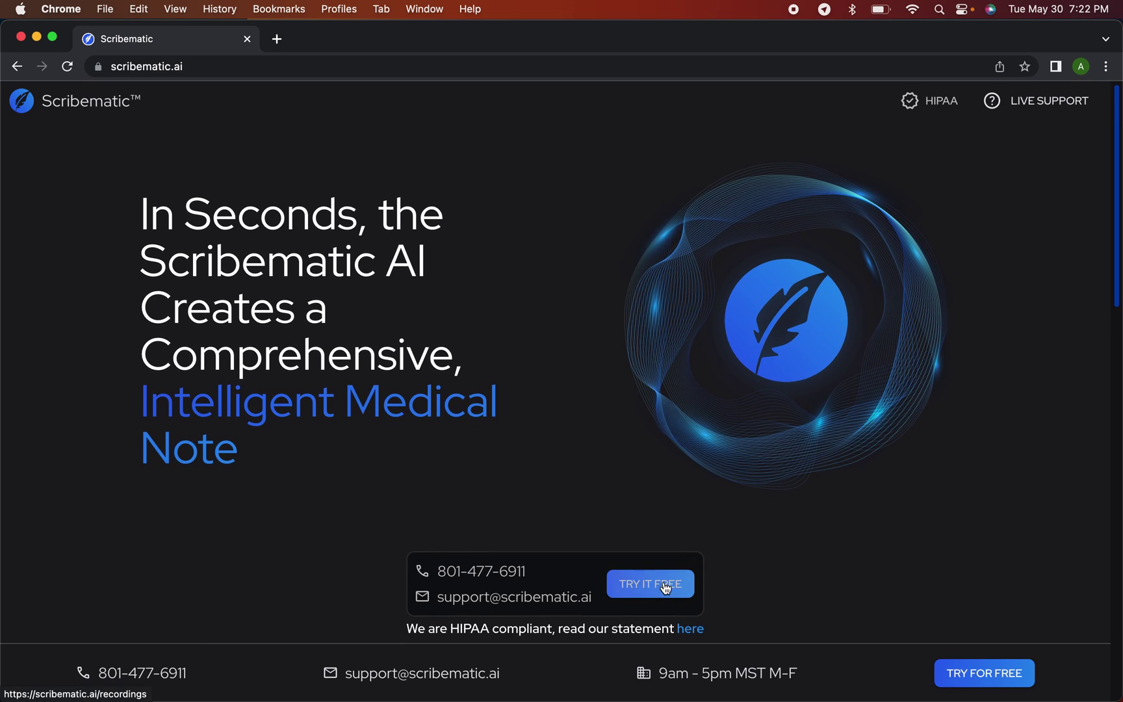
click(664, 586)
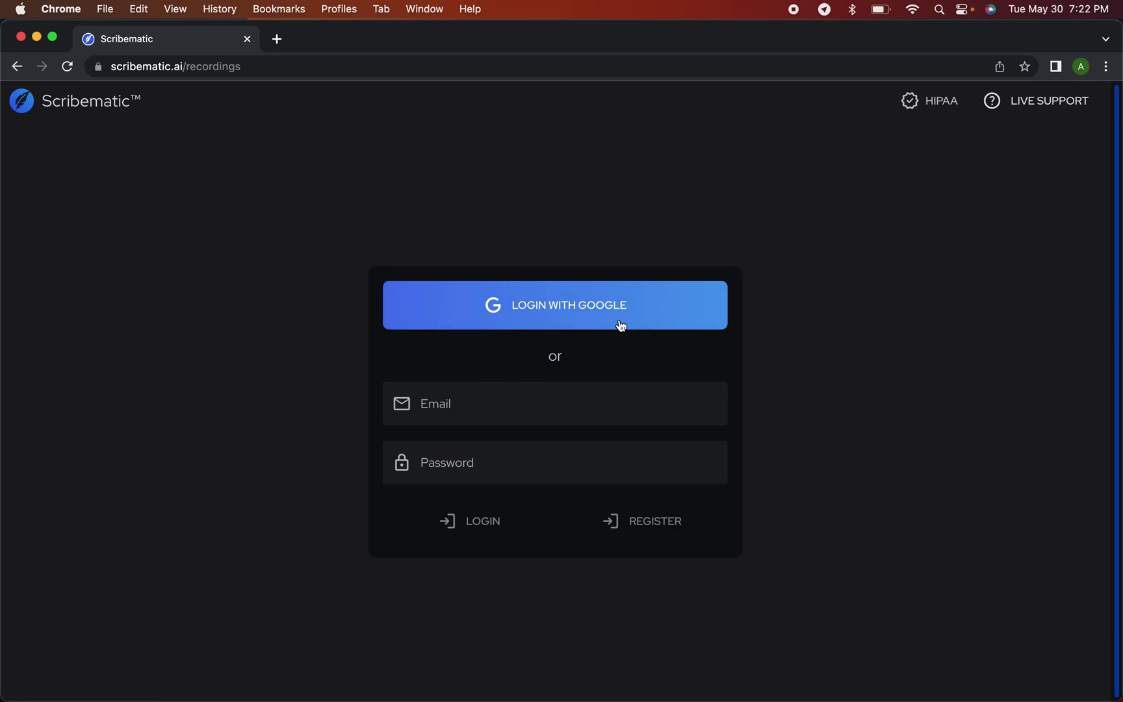
click(595, 315)
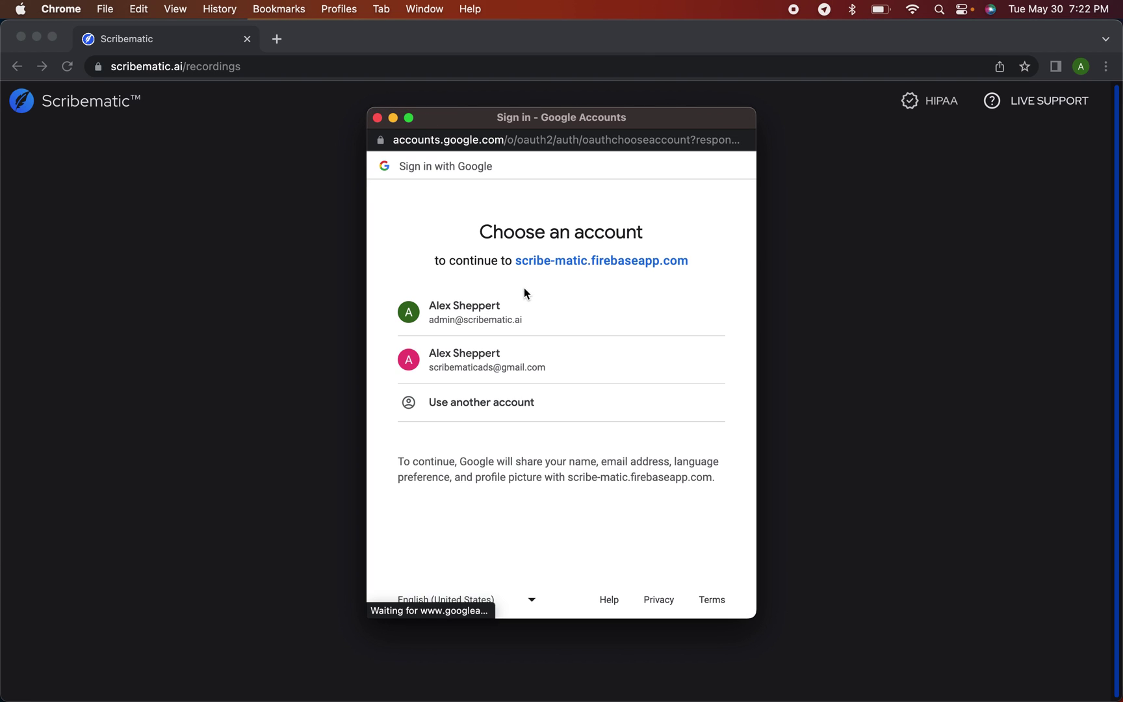
click(510, 312)
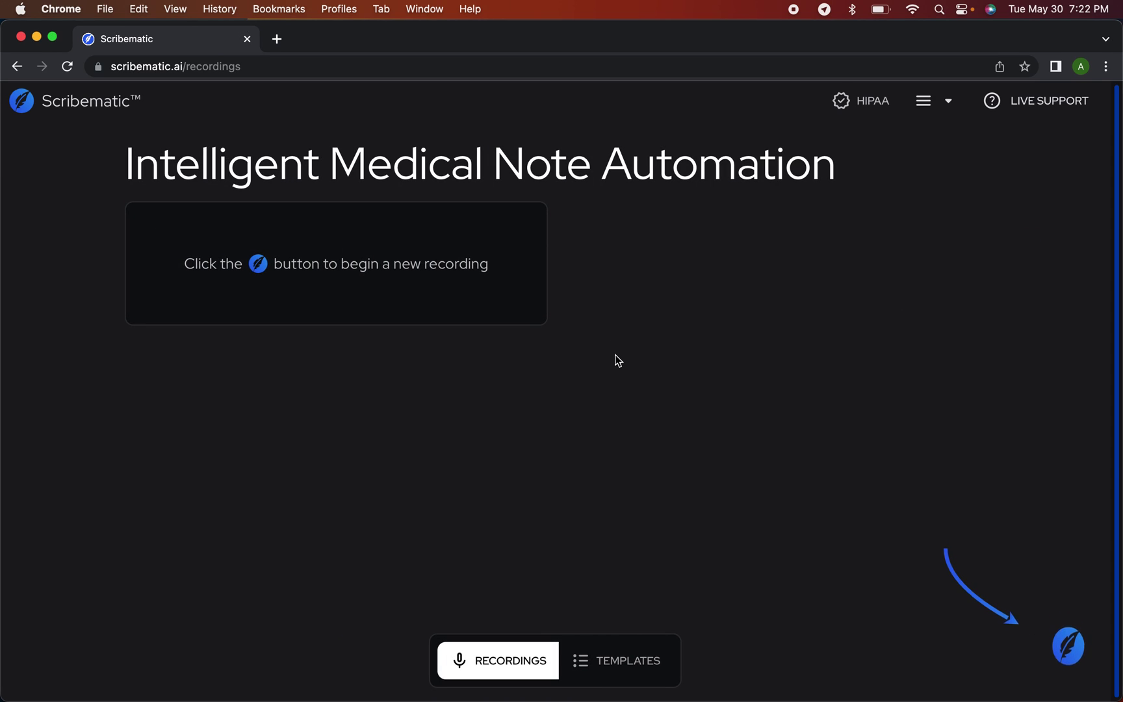
Step: Create a new recording labelled with the patient's initials
click(1067, 636)
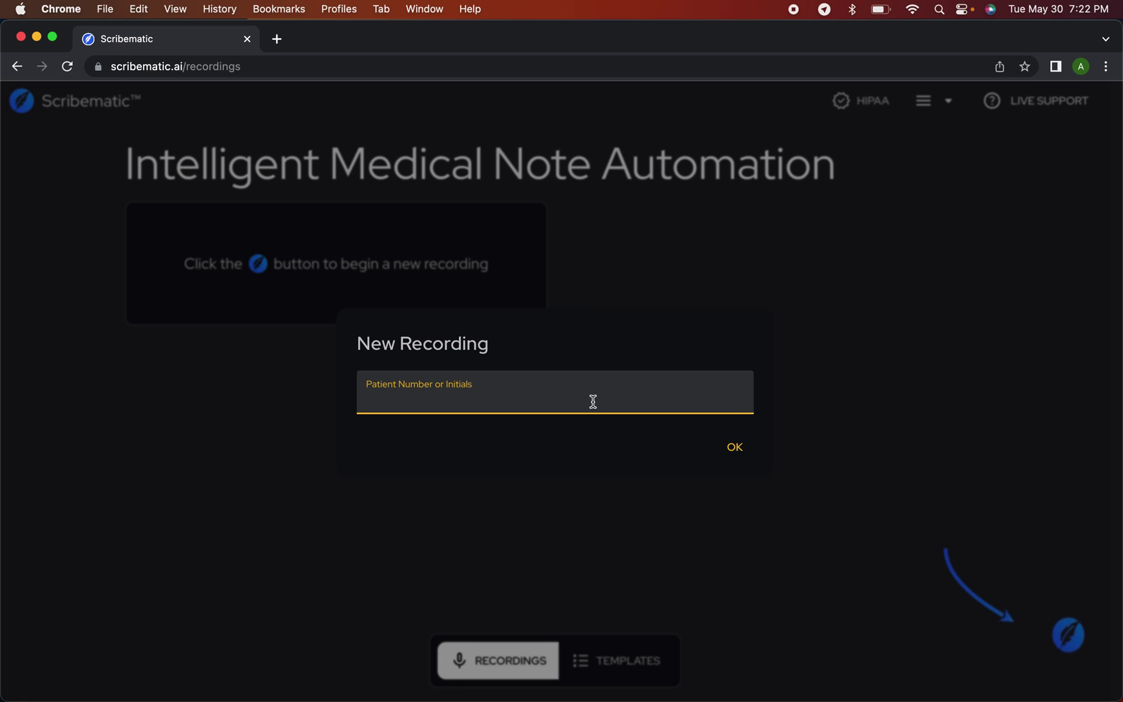
text(J)
click(737, 450)
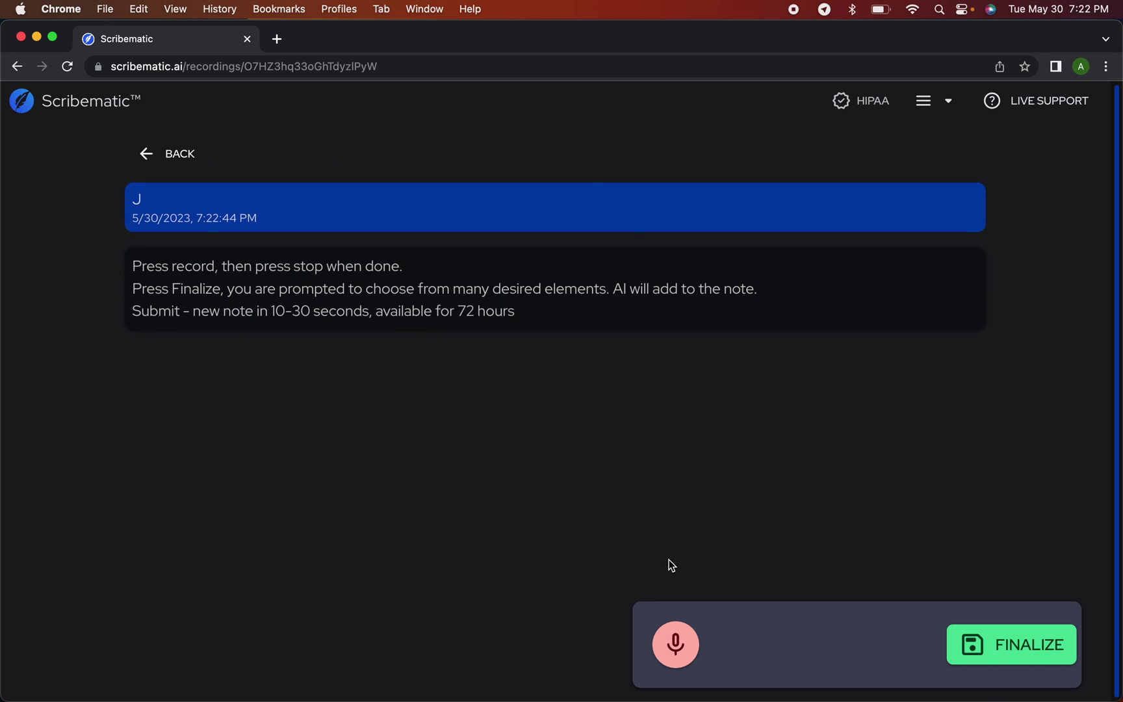
Step: Record the migraine visit conversation, then stop the recording
click(682, 654)
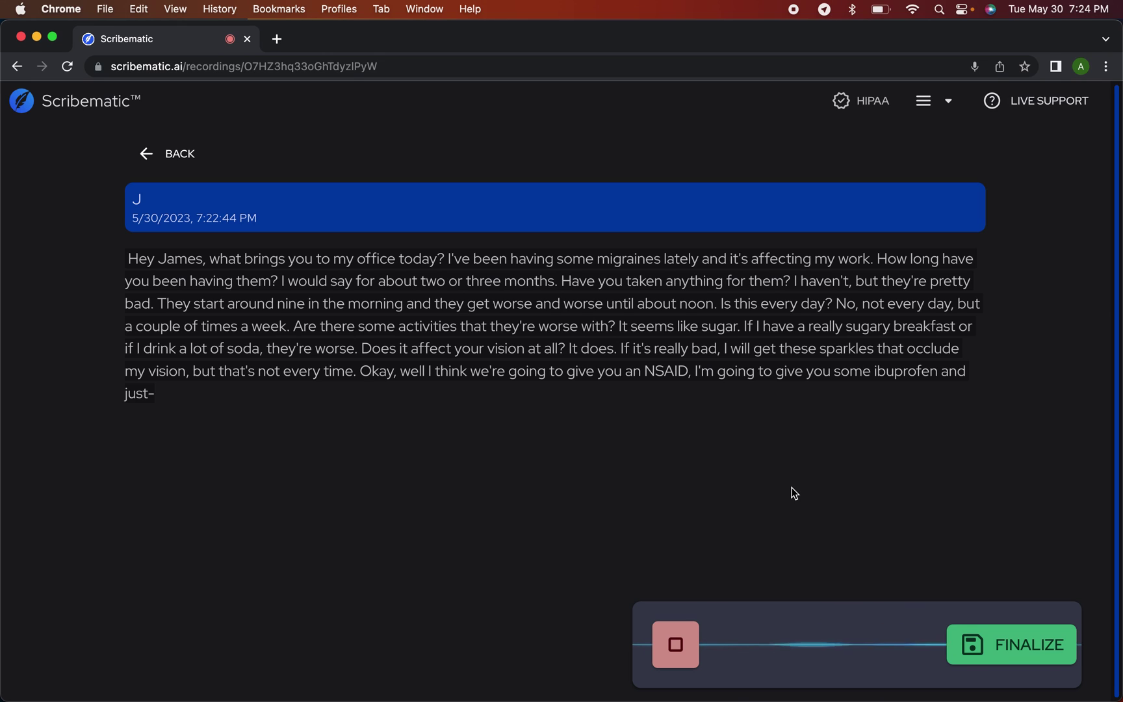
click(676, 644)
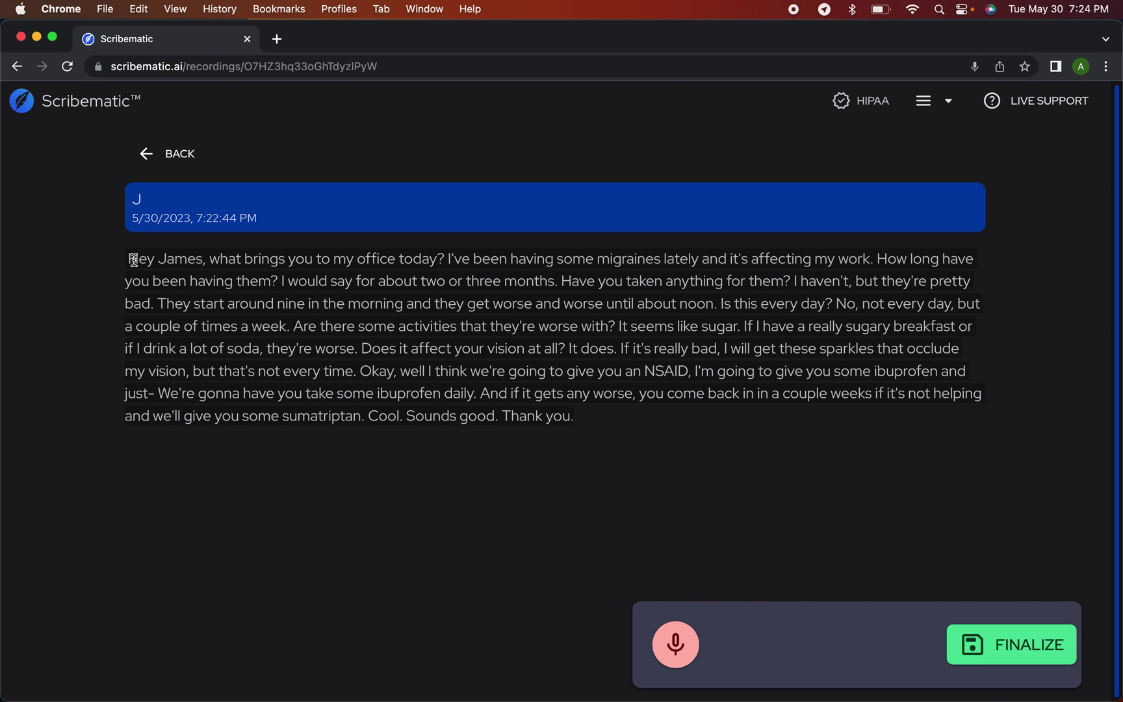
Step: Finalize the transcript to open the note-section checklist
drag(130, 258, 623, 430)
click(651, 440)
click(1013, 649)
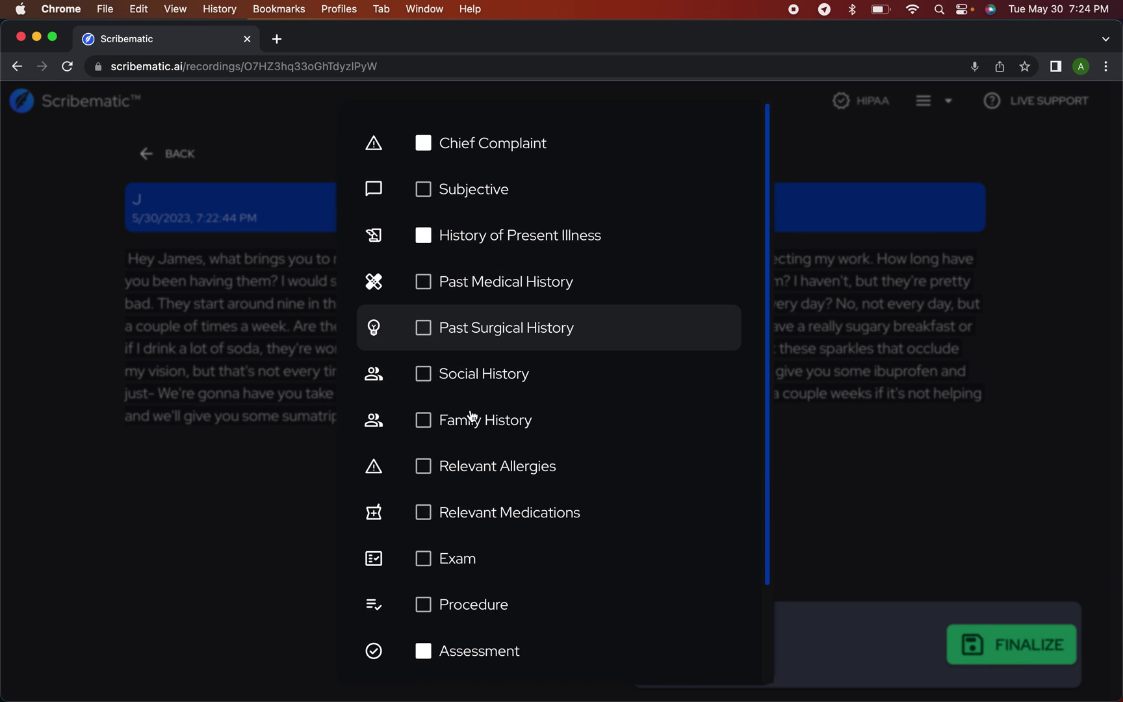
Step: Review the checked sections and generate the note with Chief Complaint, HPI, Assessment and Plan
scroll(466, 524, down, 2)
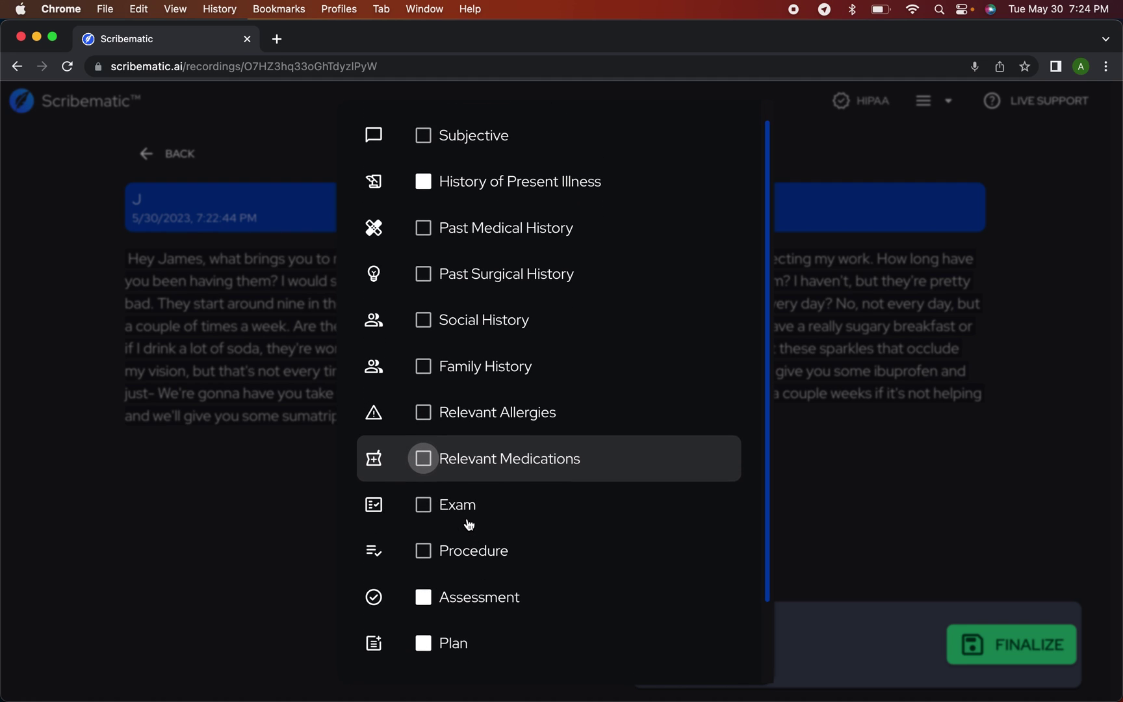
scroll(469, 524, up, 2)
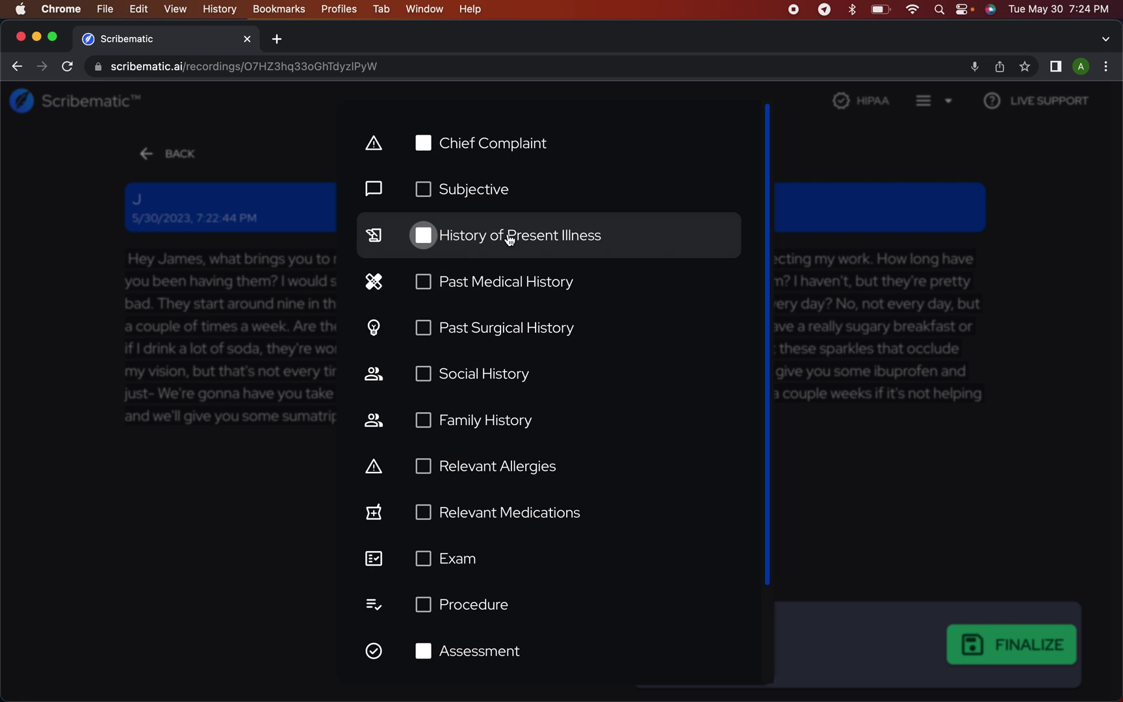
scroll(505, 326, down, 4)
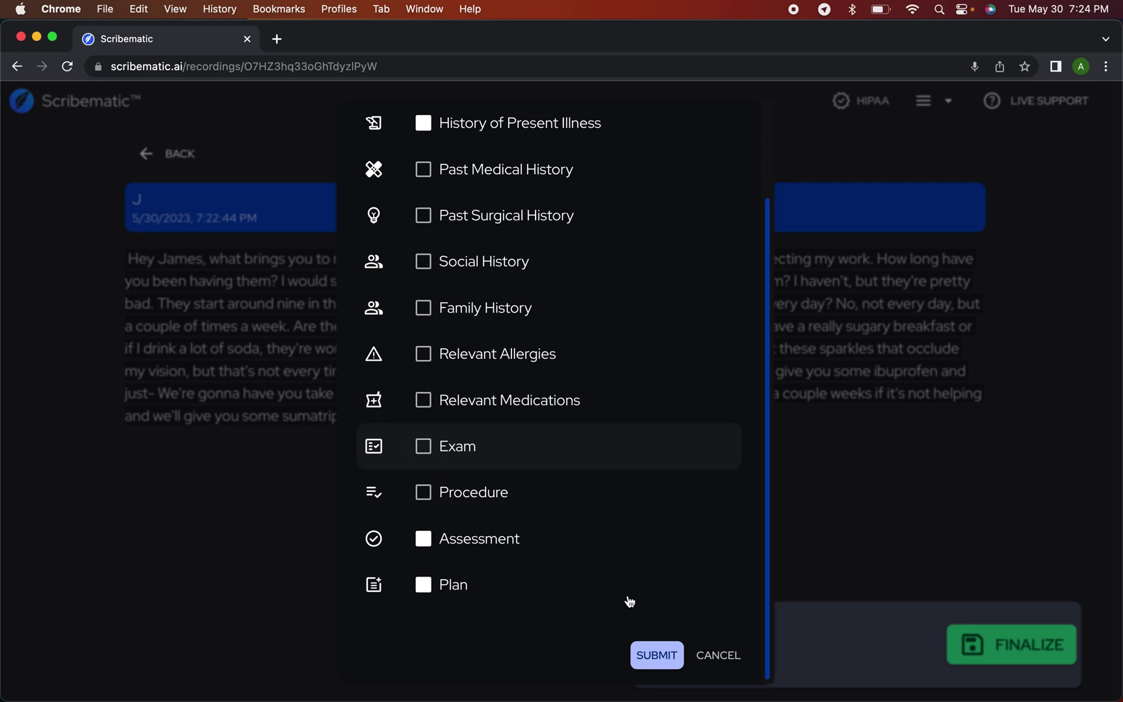
scroll(568, 492, up, 1)
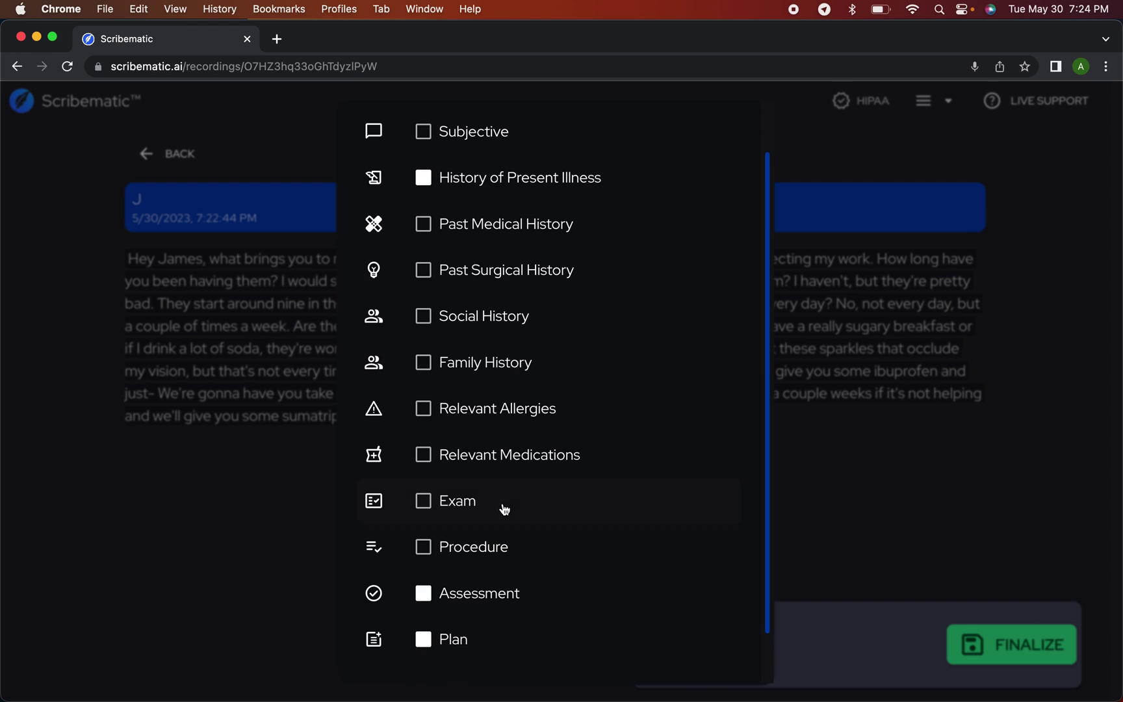
scroll(614, 304, up, 2)
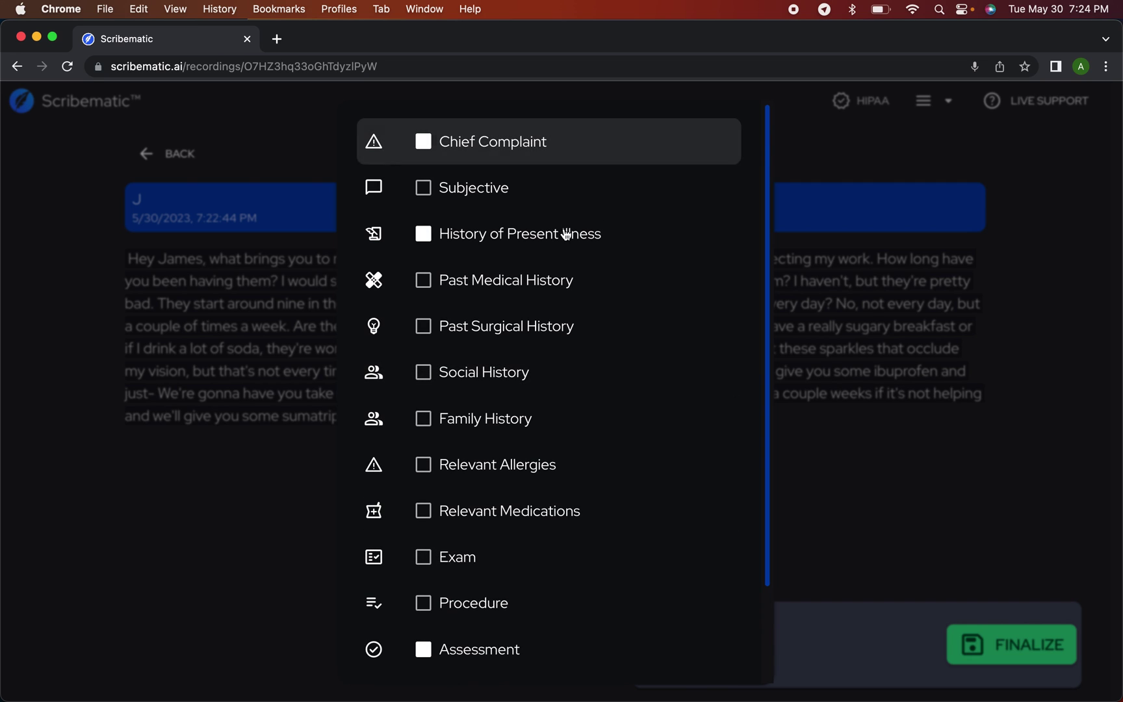
scroll(569, 509, down, 2)
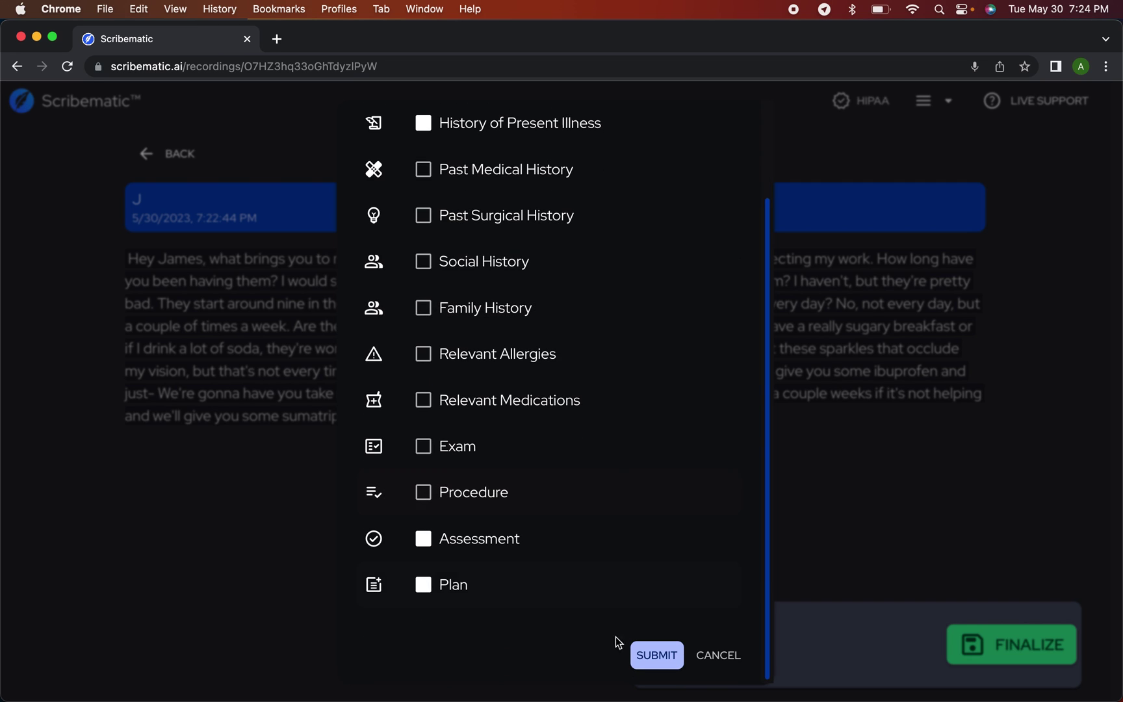
click(655, 656)
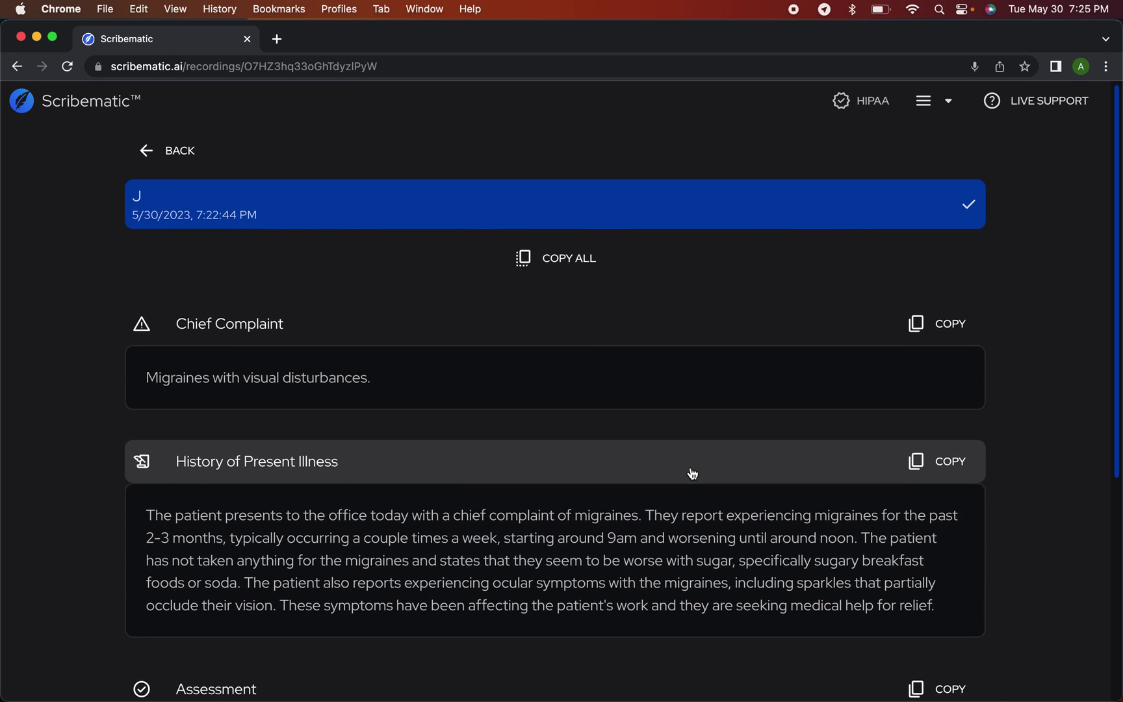
Step: Review the generated migraine note and copy the entire note
scroll(690, 469, down, 1)
scroll(692, 473, down, 2)
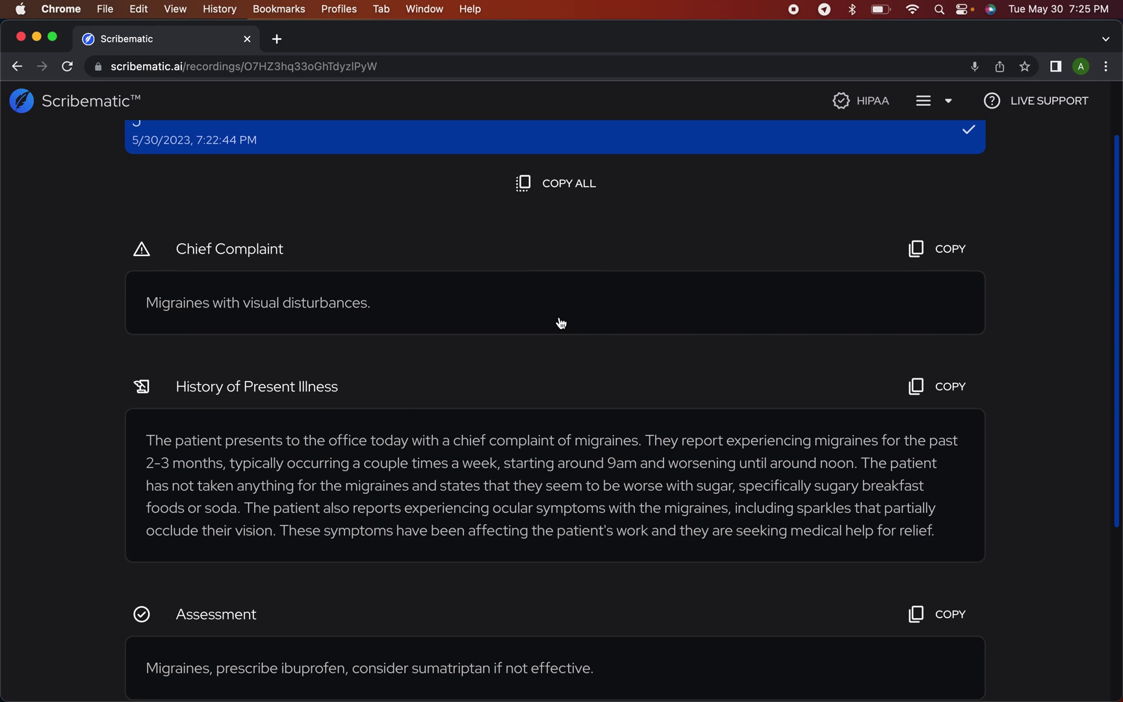
scroll(561, 322, down, 1)
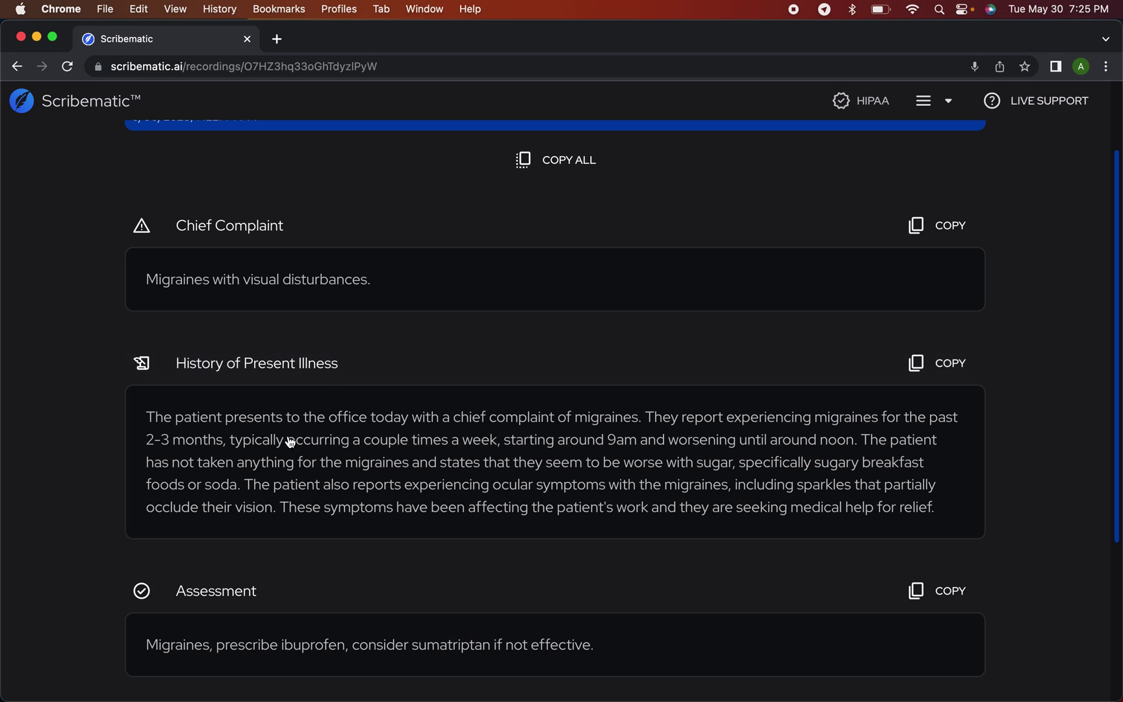
scroll(289, 442, down, 1)
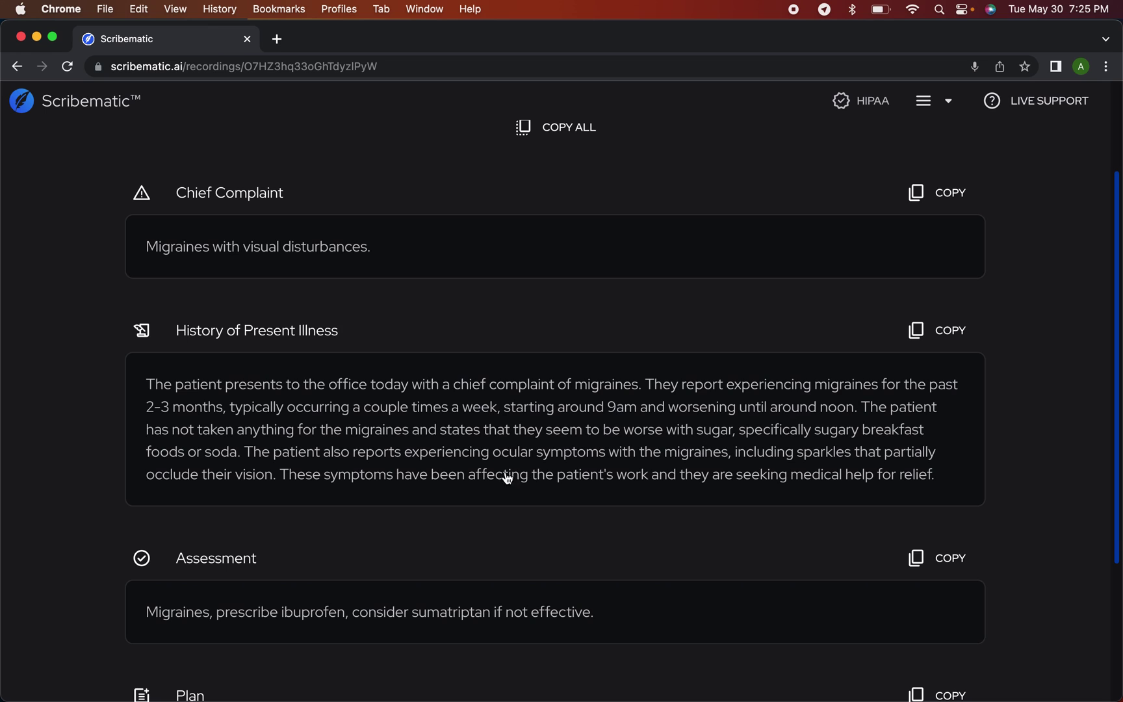
scroll(463, 468, down, 1)
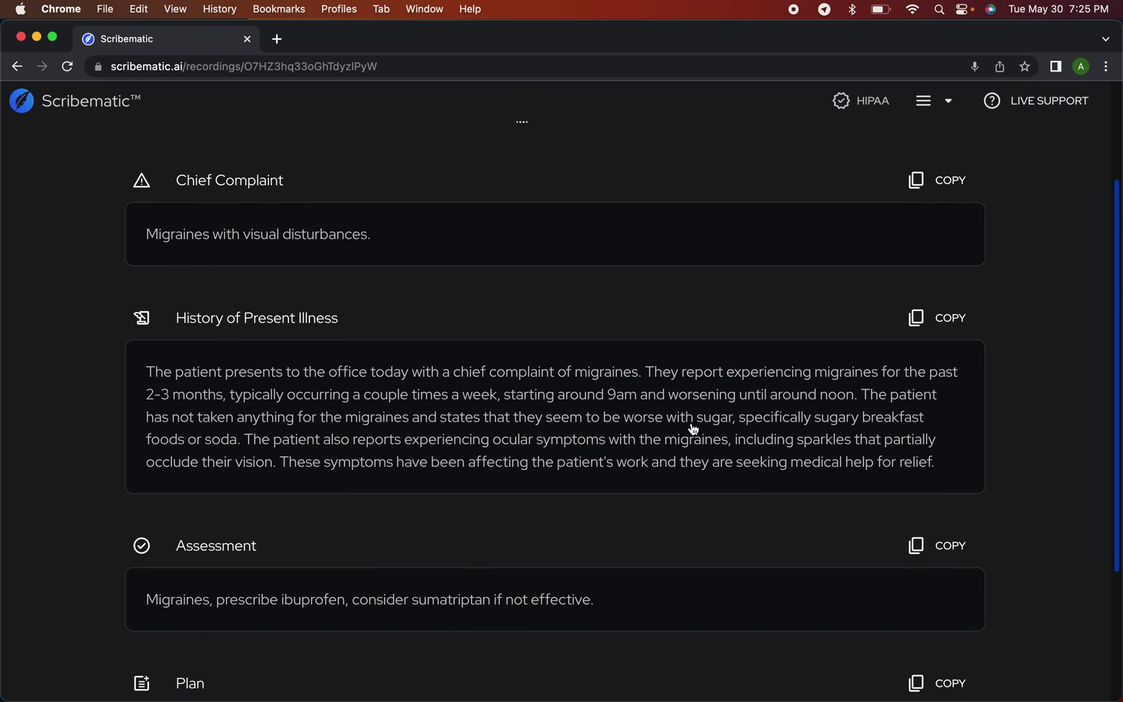
scroll(614, 433, down, 5)
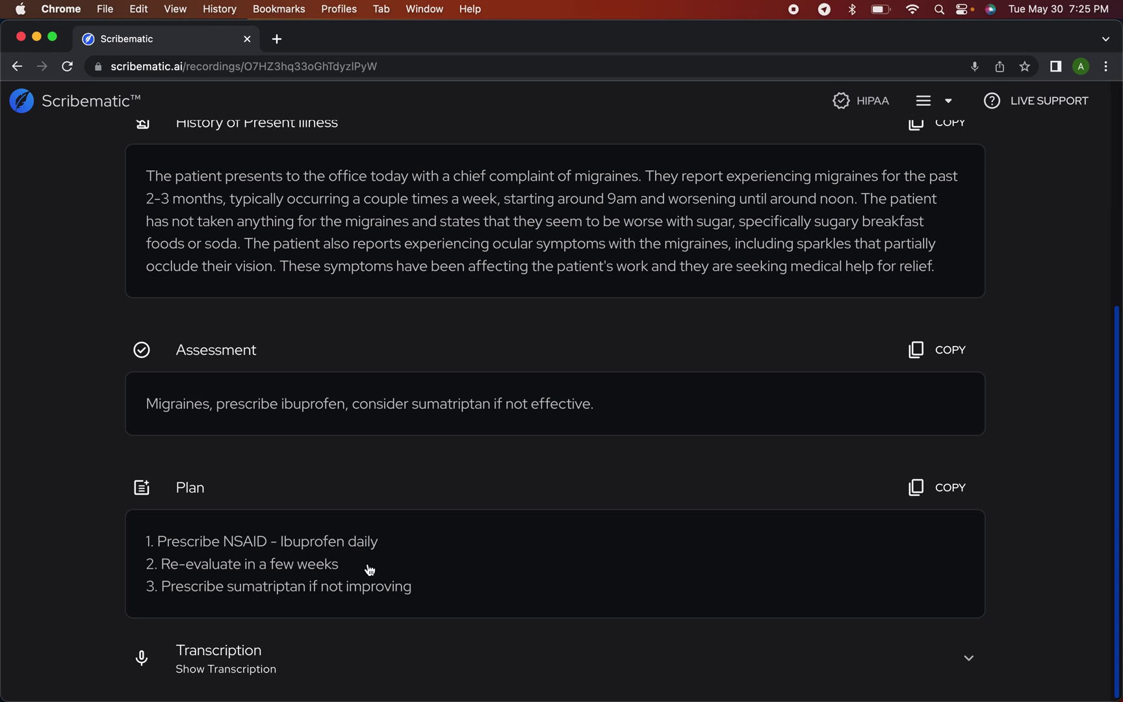
scroll(370, 570, up, 5)
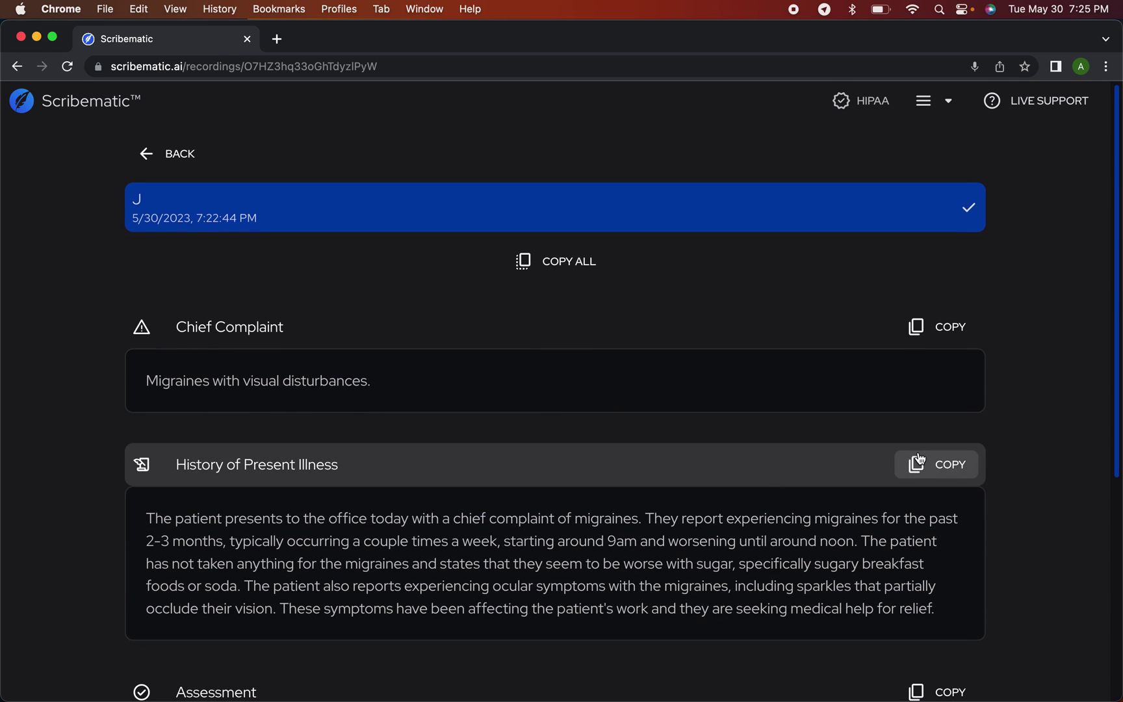
click(936, 326)
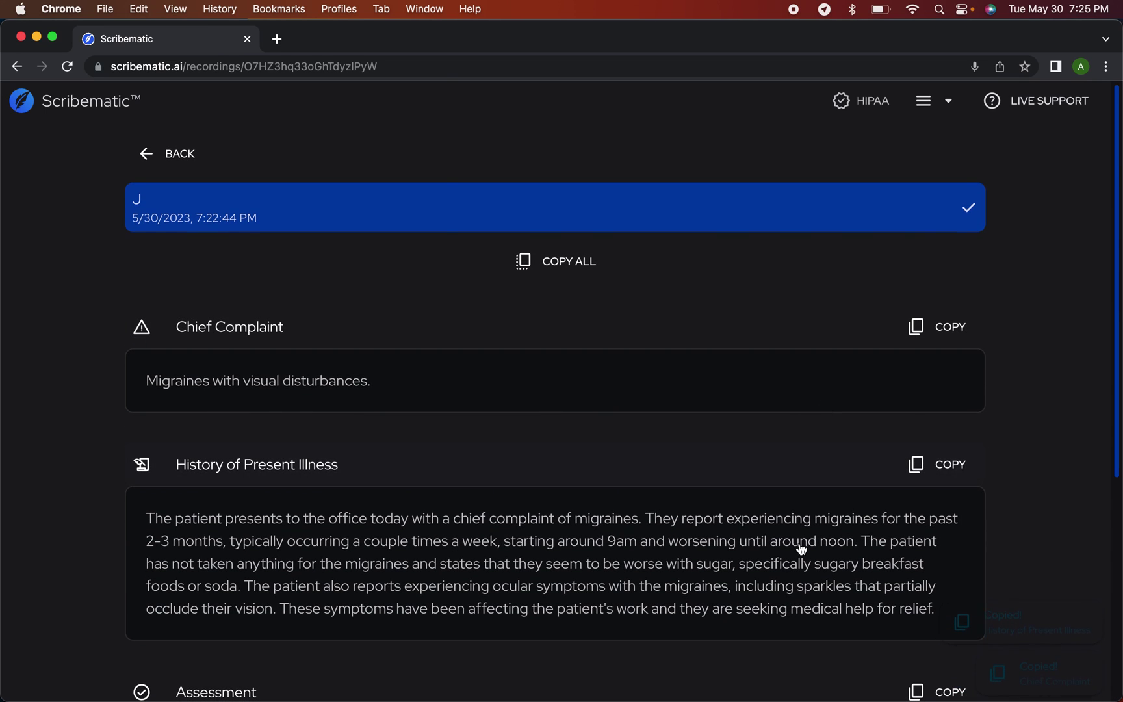
scroll(854, 440, down, 1)
click(589, 221)
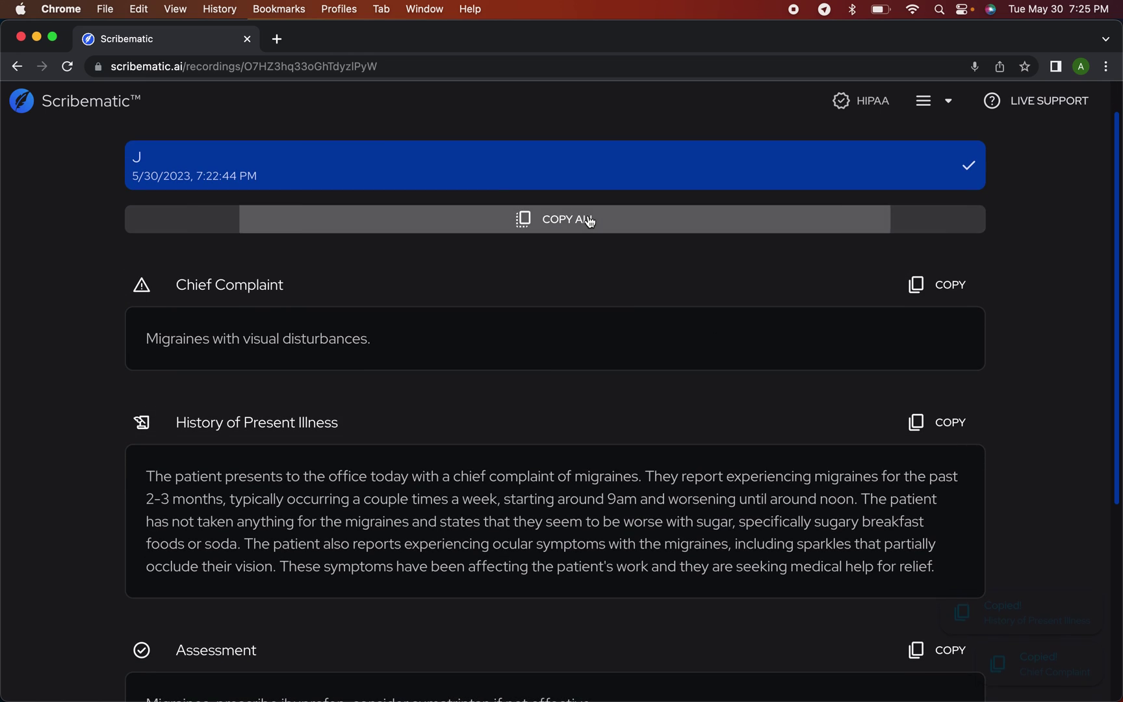
Step: Replace the contents of a Sublime Text document with the copied visit note
key(super+space)
text(su)
key(Return)
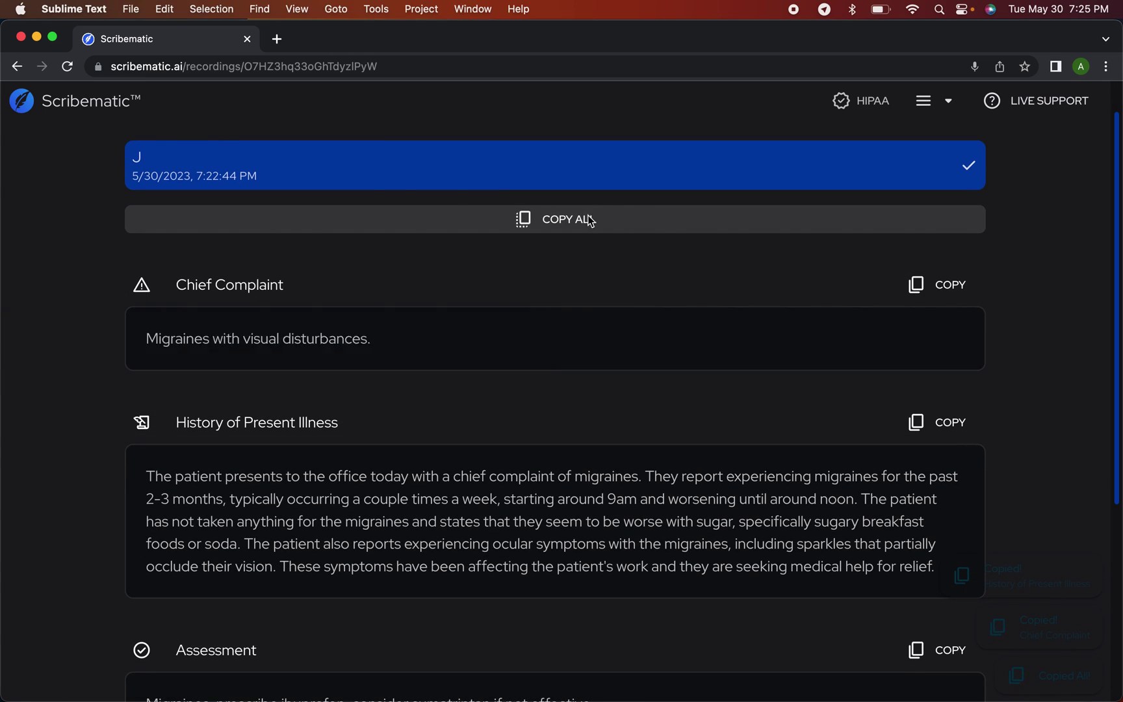
key(super+a)
key(BackSpace)
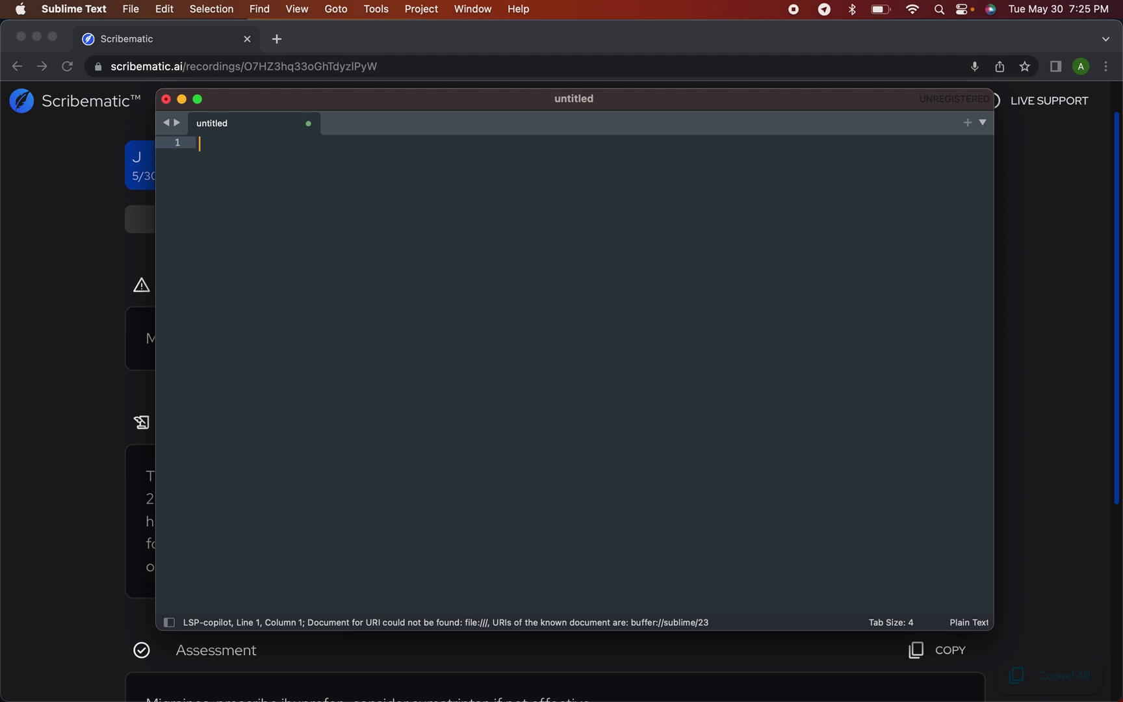
key(super+v)
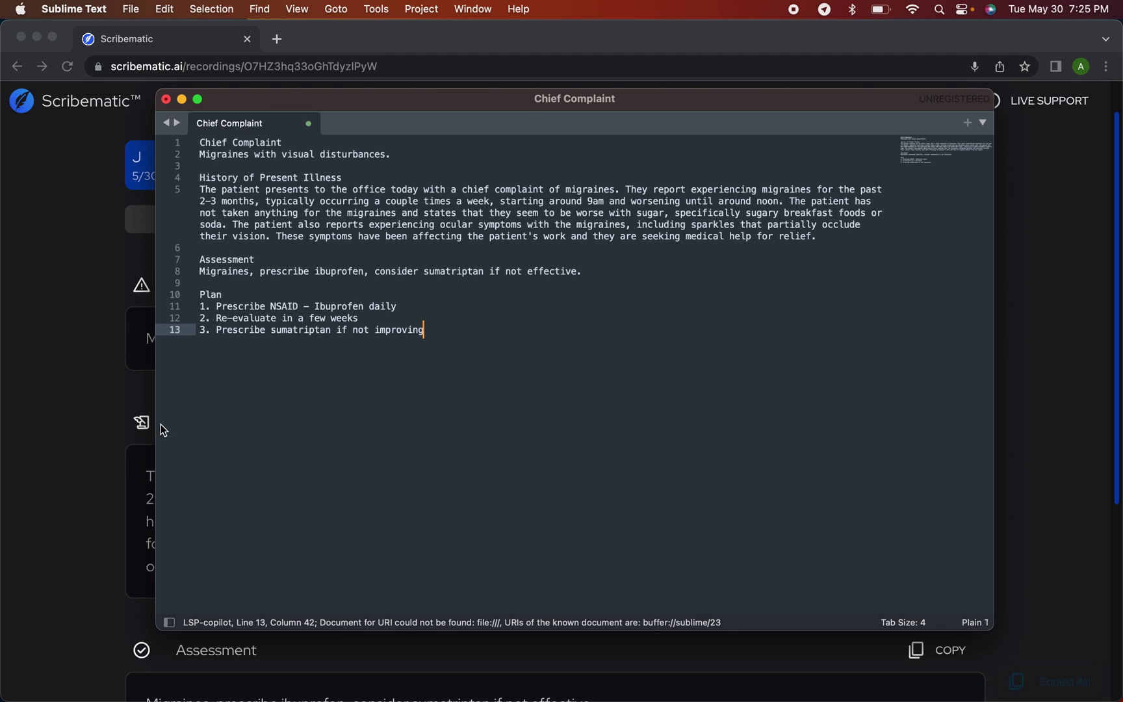
Step: Return to Scribematic and go to the Exam Templates page
click(104, 443)
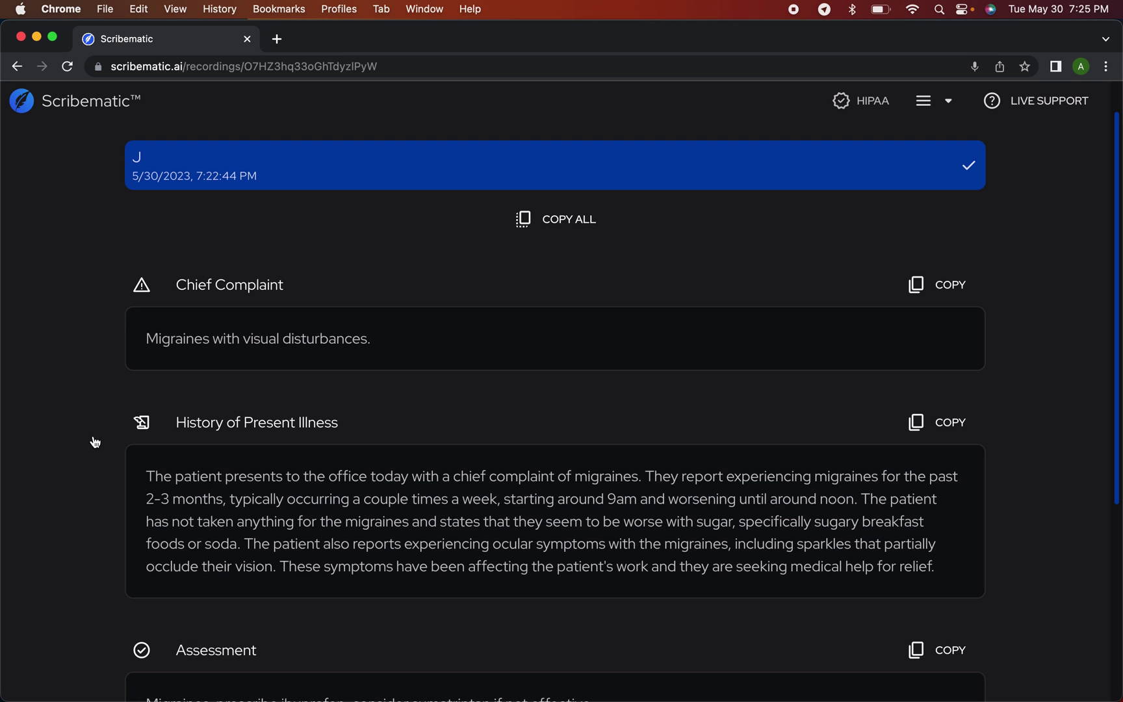
scroll(667, 286, up, 2)
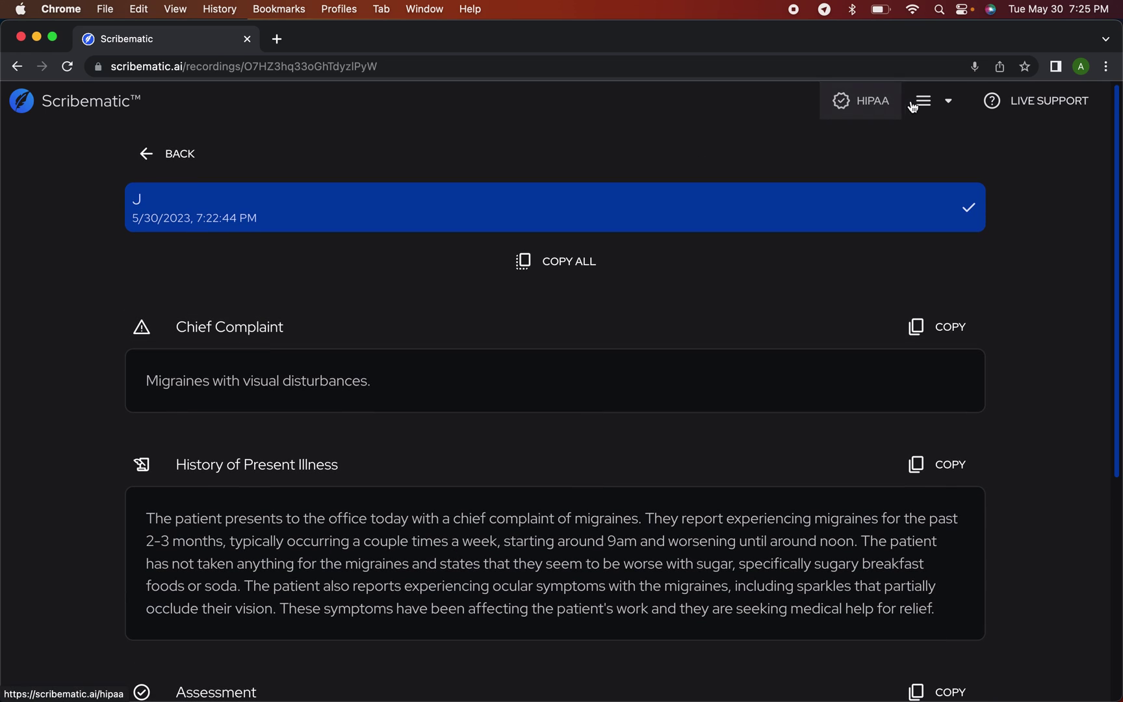
click(936, 100)
click(917, 174)
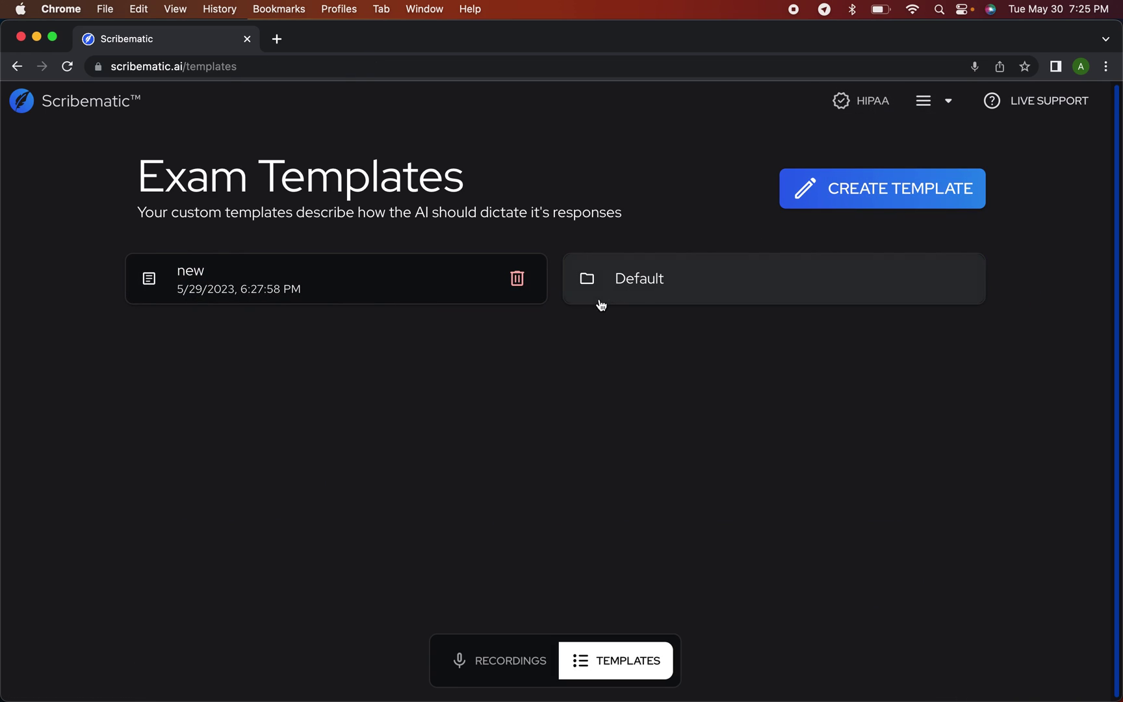
click(700, 278)
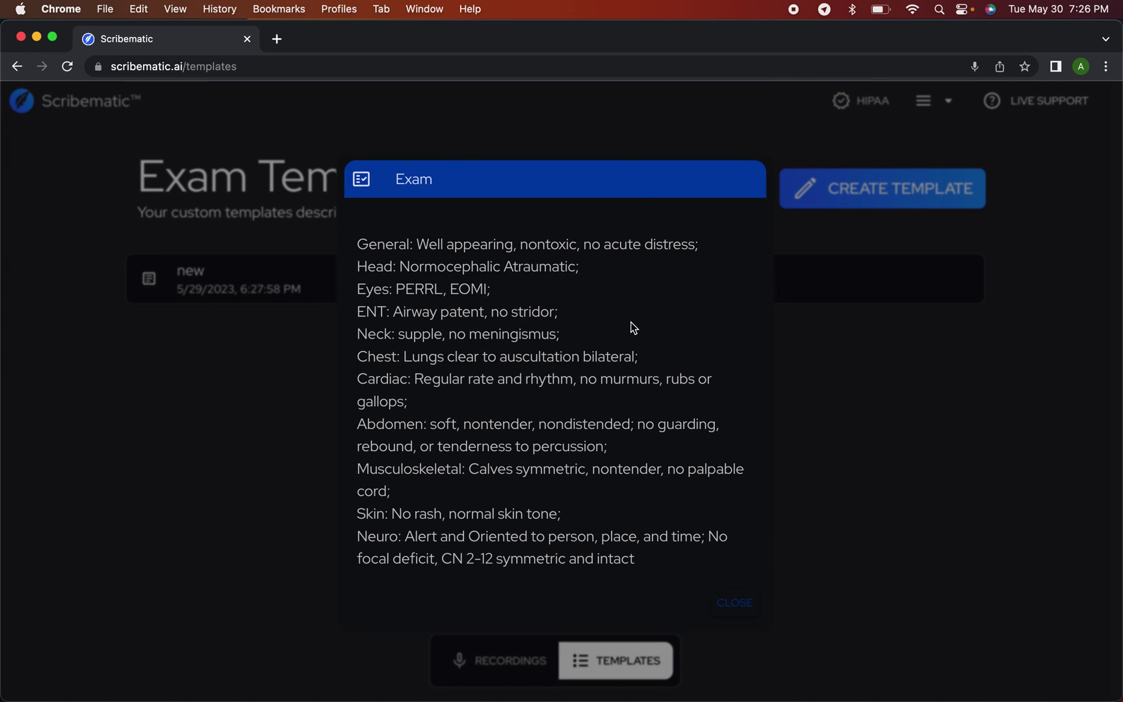
drag(358, 242, 690, 575)
click(688, 572)
drag(415, 377, 602, 401)
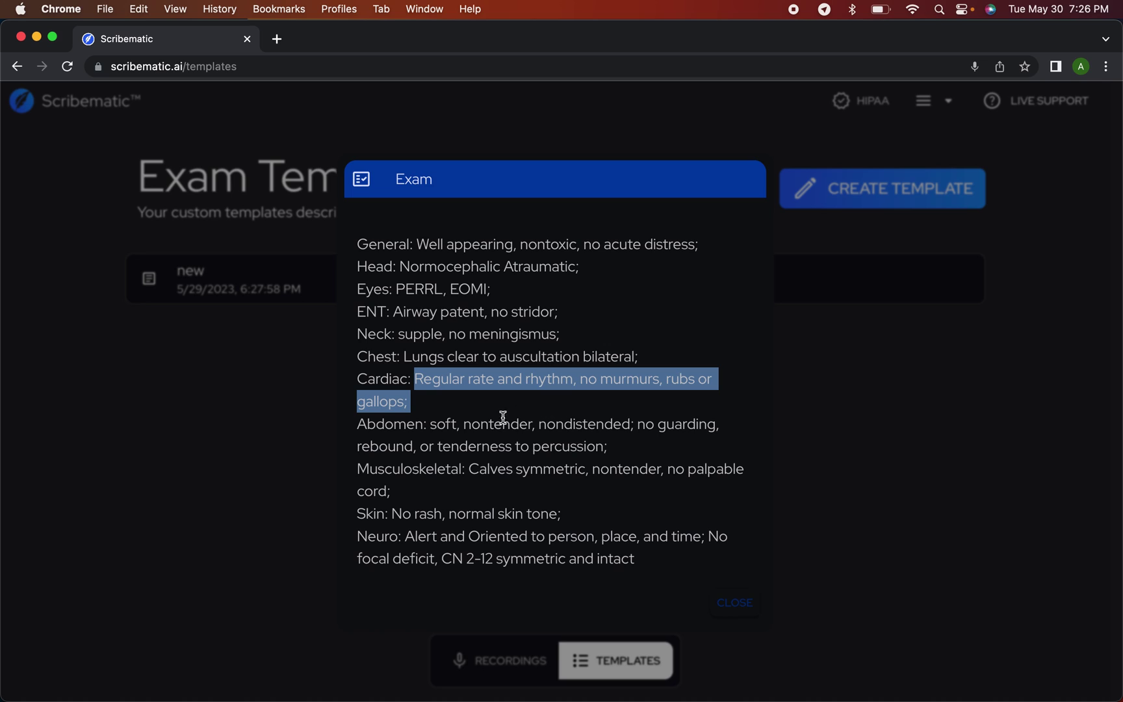
click(417, 380)
drag(417, 381, 420, 406)
click(836, 506)
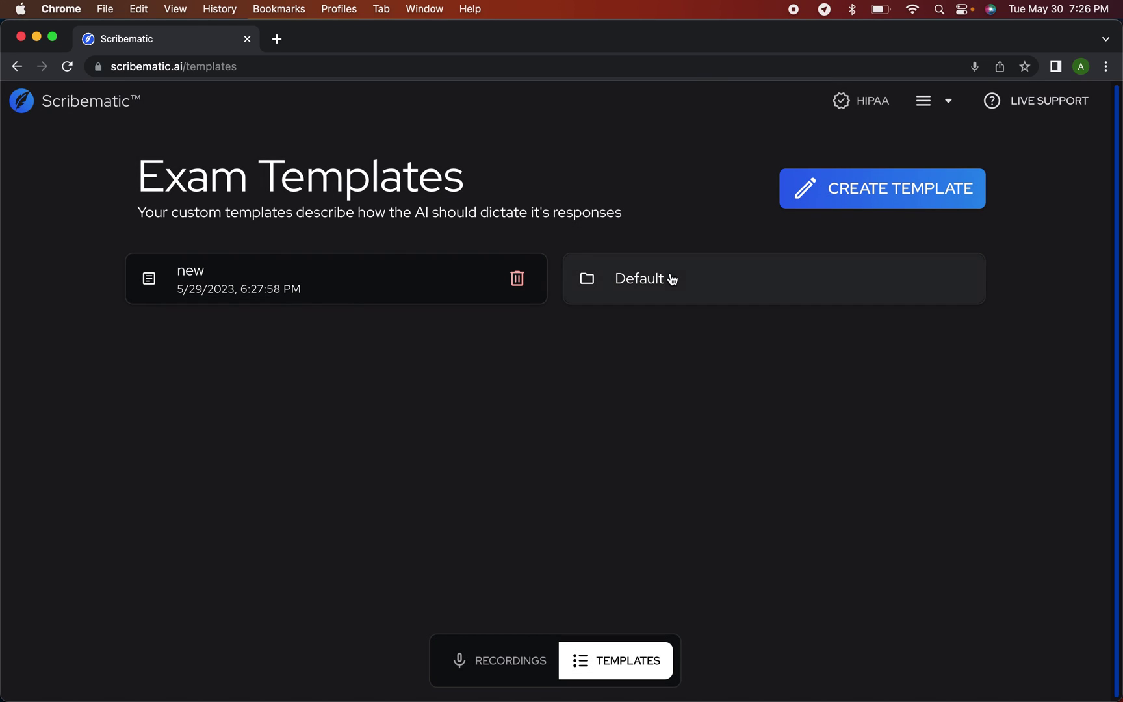
Step: Create and save an exam template named 'ENT' with 'Nose:' and 'Neck' lines
click(853, 188)
click(474, 349)
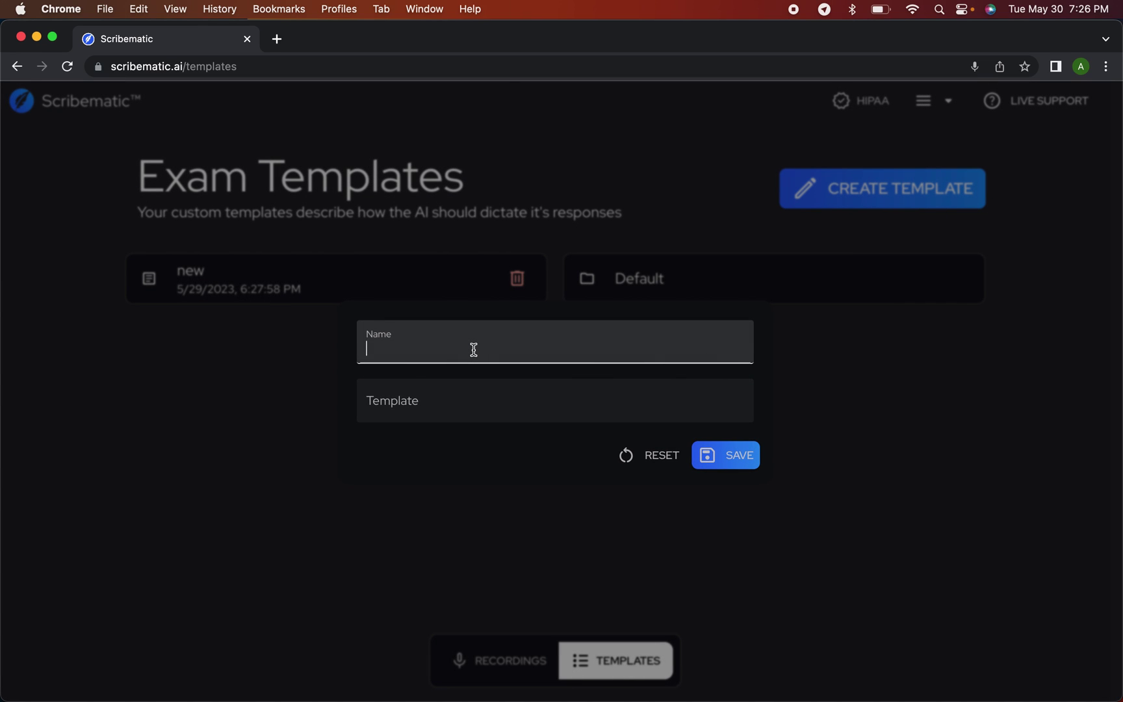
text(ENT)
key(Tab)
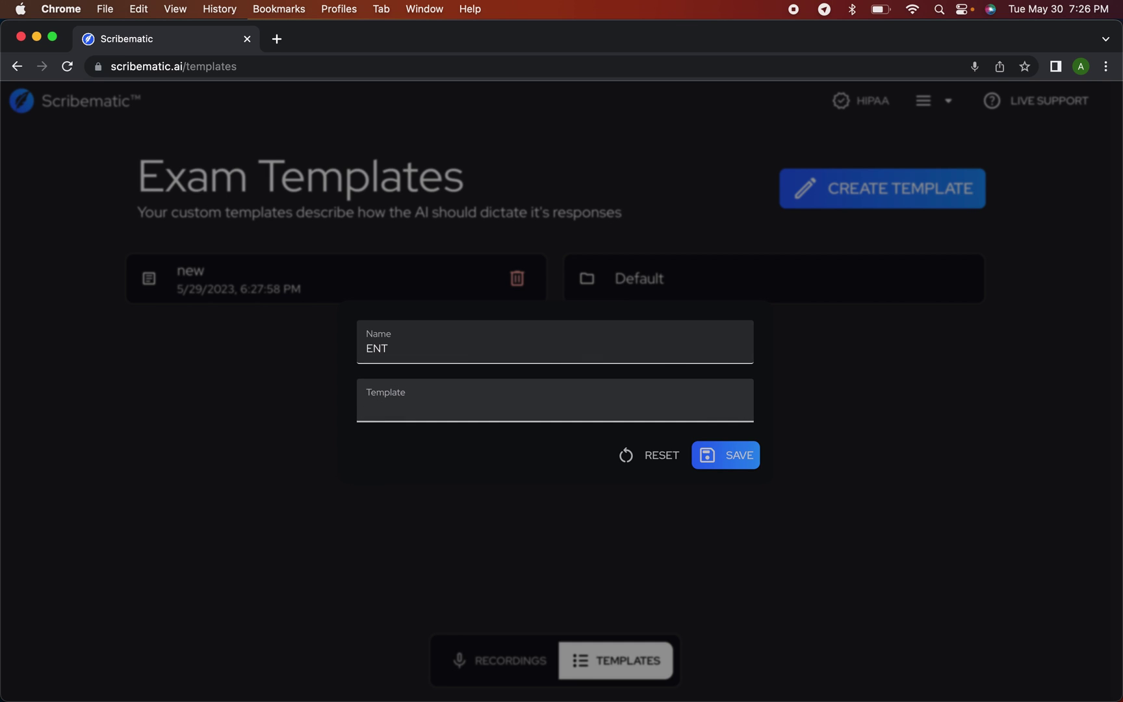
text(Nose:)
key(Return)
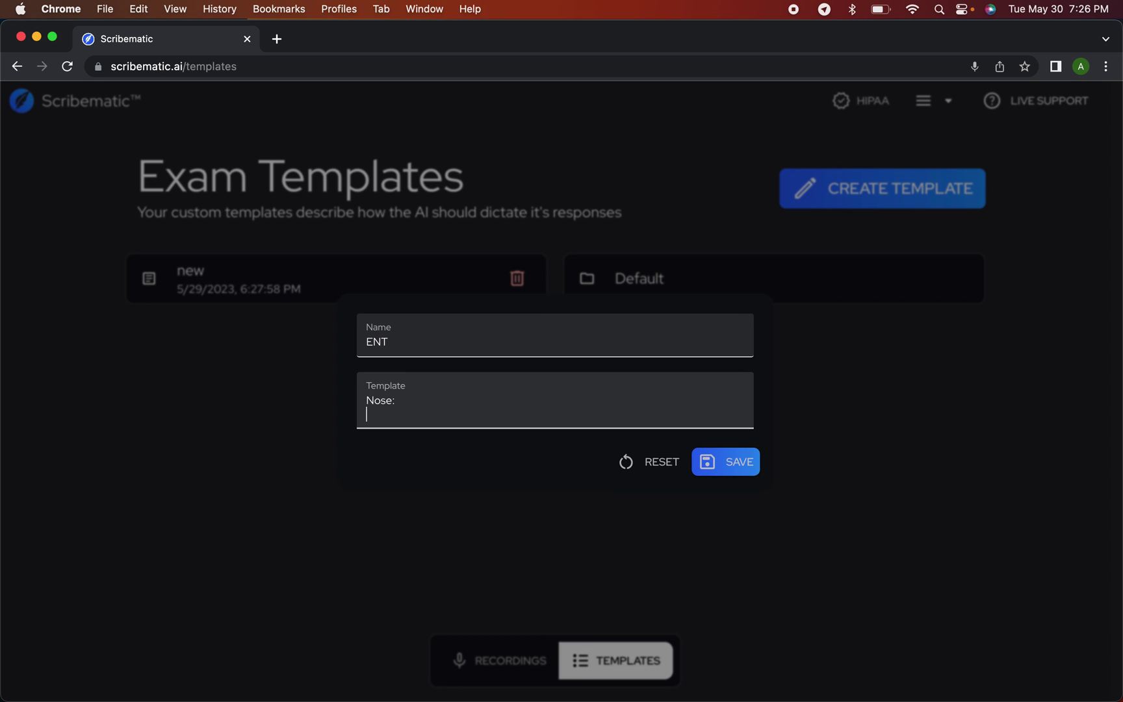
text(Neck)
click(721, 461)
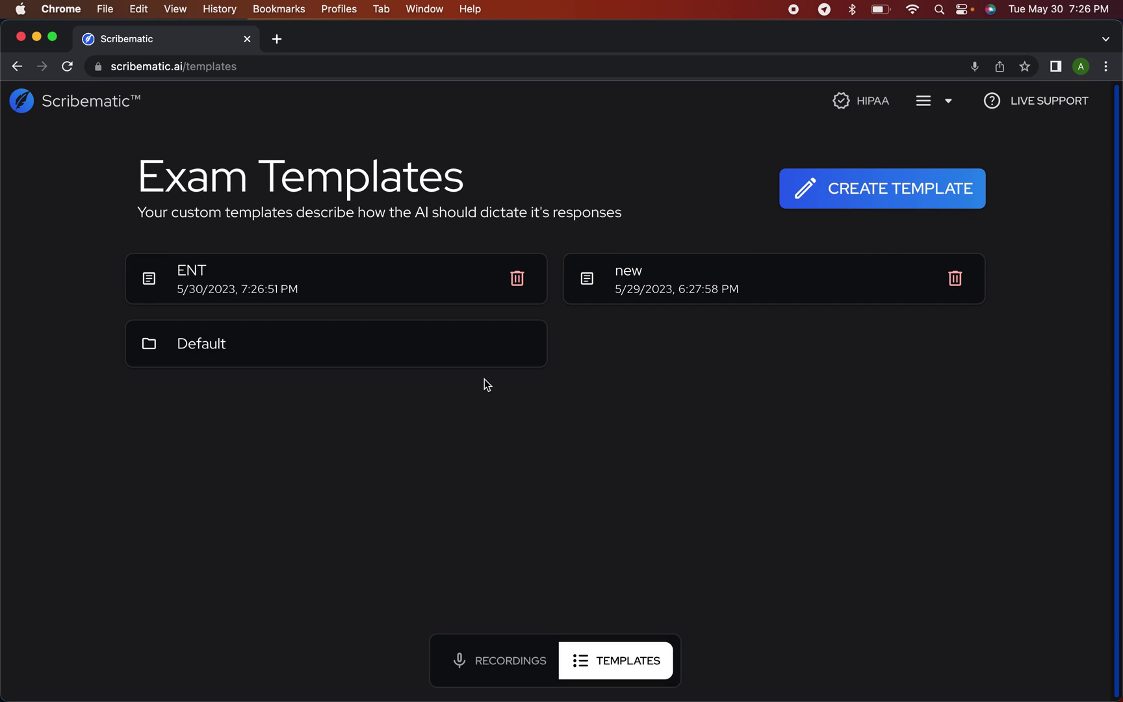